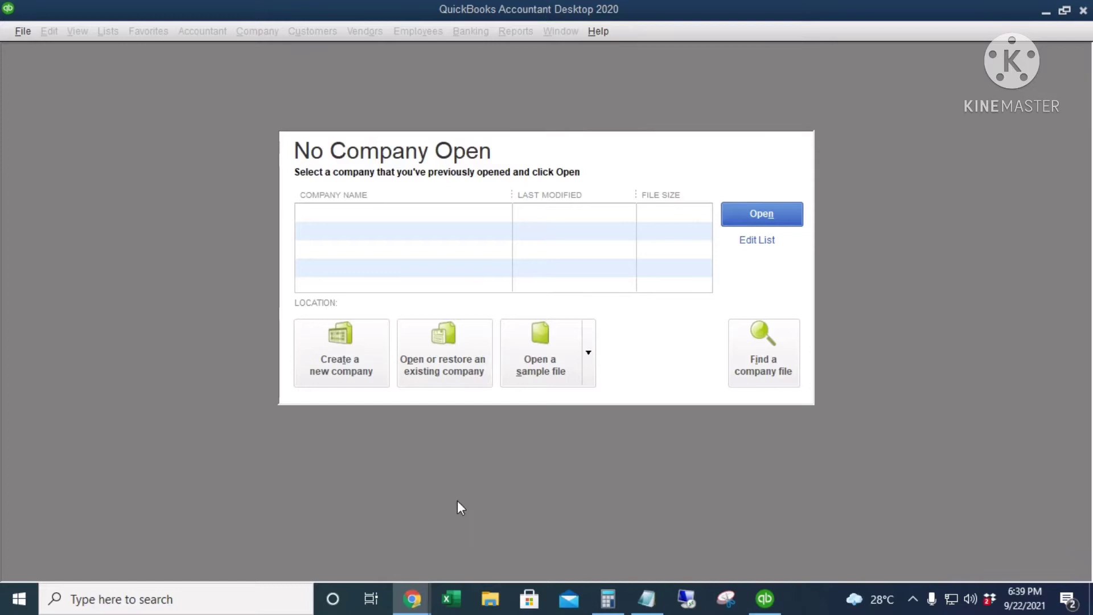
- Start a new company file being set up for yourself as the admin
{"action": "left_click", "coordinate": [352, 376]}
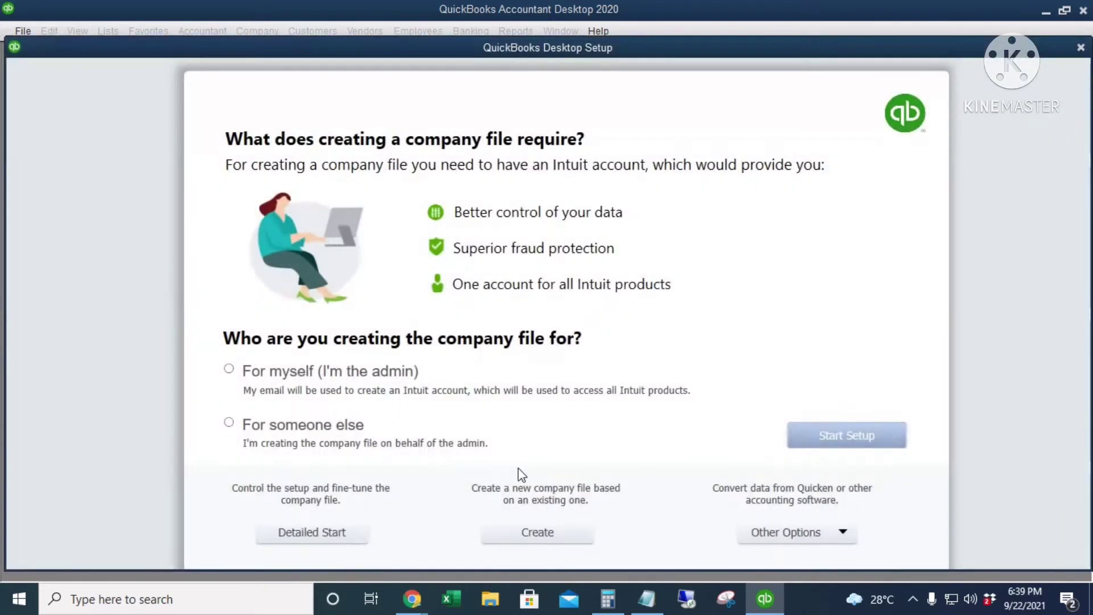
{"action": "left_click", "coordinate": [229, 369]}
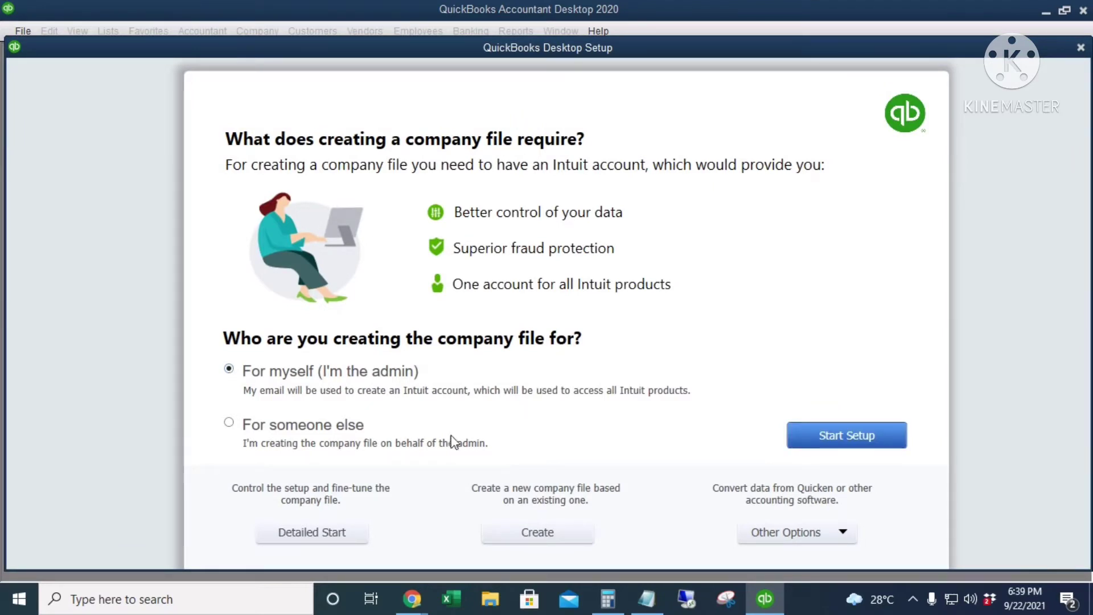
- Begin Detailed Start and enter 'Laguna Testing Lab' as the company name
{"action": "left_click", "coordinate": [322, 538]}
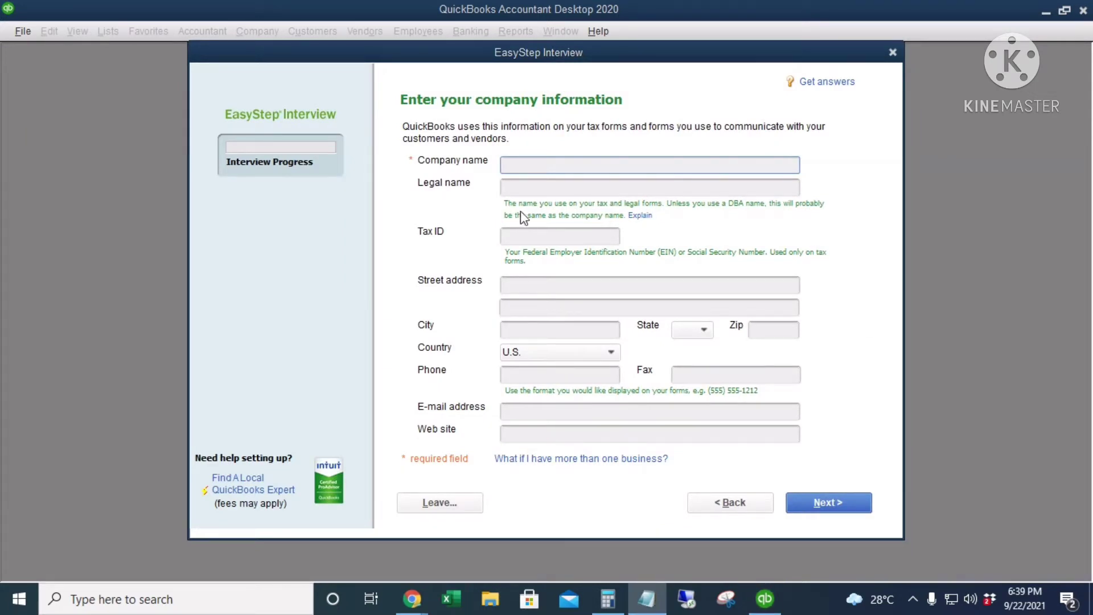
{"action": "type", "text": "Laguna Testing Lab"}
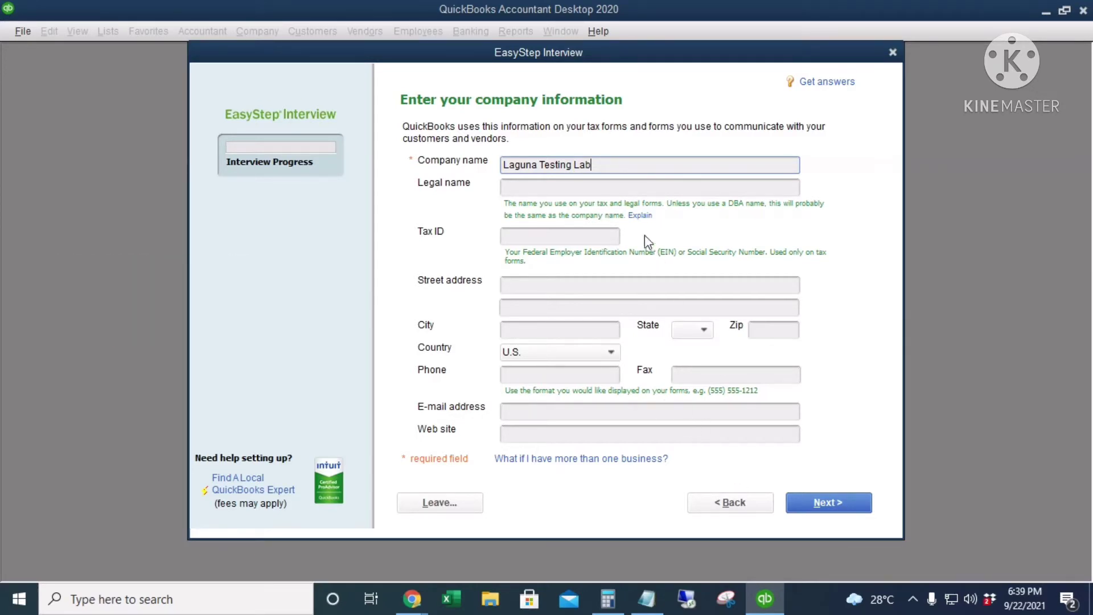
{"action": "left_click", "coordinate": [566, 185]}
{"action": "left_click", "coordinate": [551, 234]}
{"action": "left_click", "coordinate": [550, 285]}
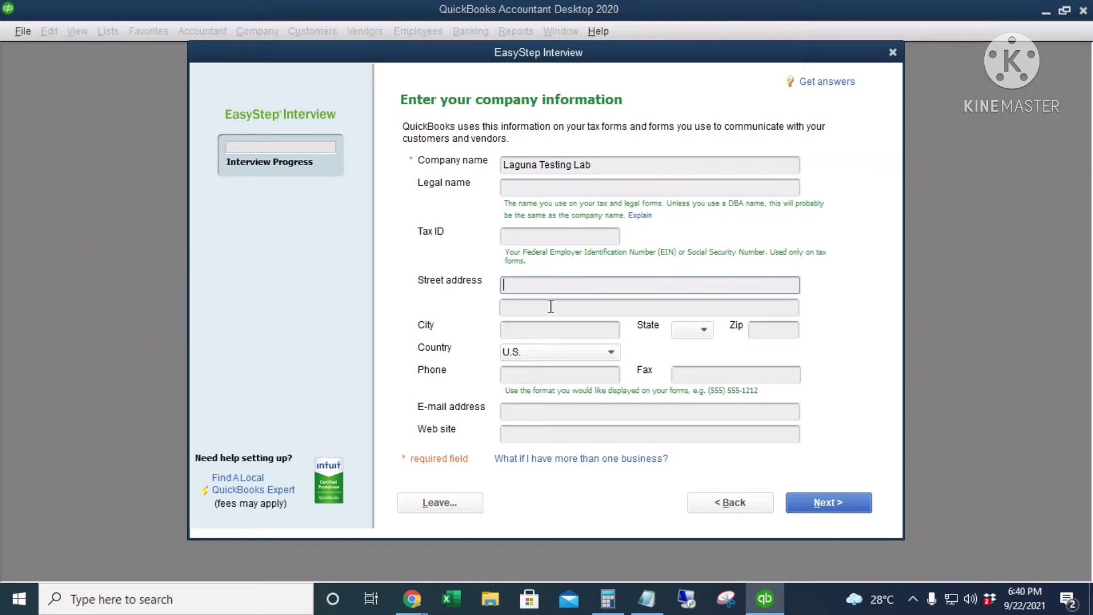
{"action": "left_click", "coordinate": [551, 330]}
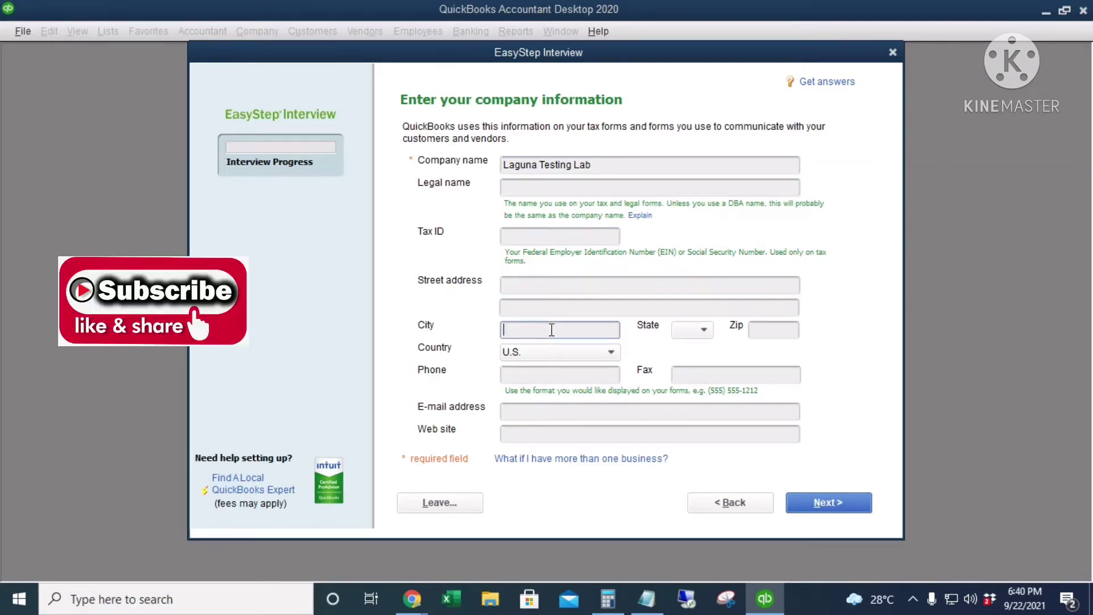
- Choose General Service-based Business as the industry and C Corporation as the organization type
{"action": "left_click", "coordinate": [832, 506]}
{"action": "scroll", "coordinate": [601, 360], "scroll_direction": "down", "scroll_amount": 5}
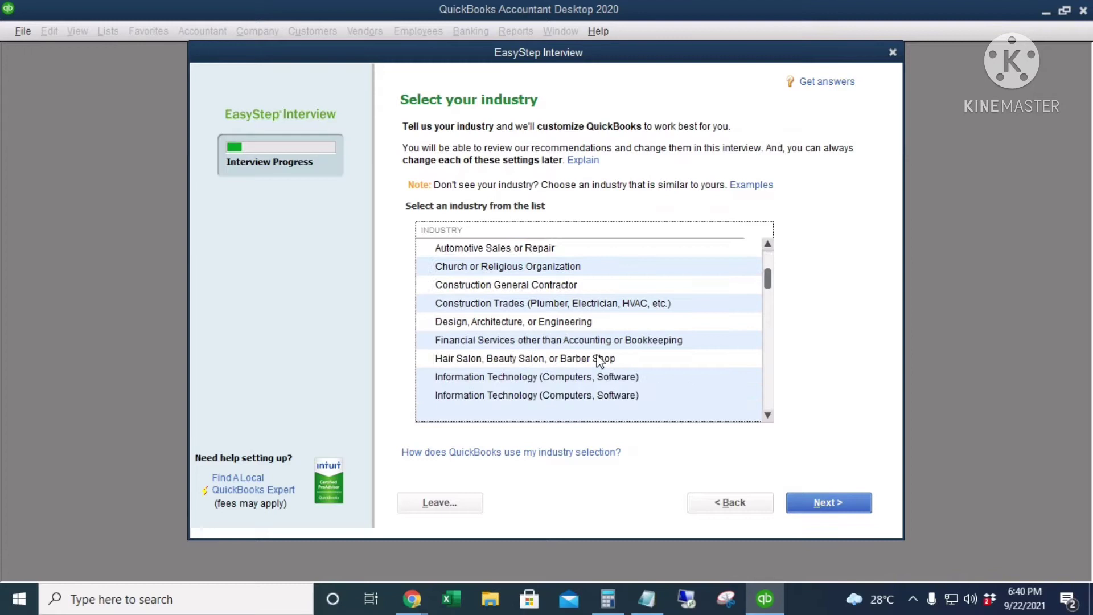
{"action": "scroll", "coordinate": [601, 362], "scroll_direction": "down", "scroll_amount": 3}
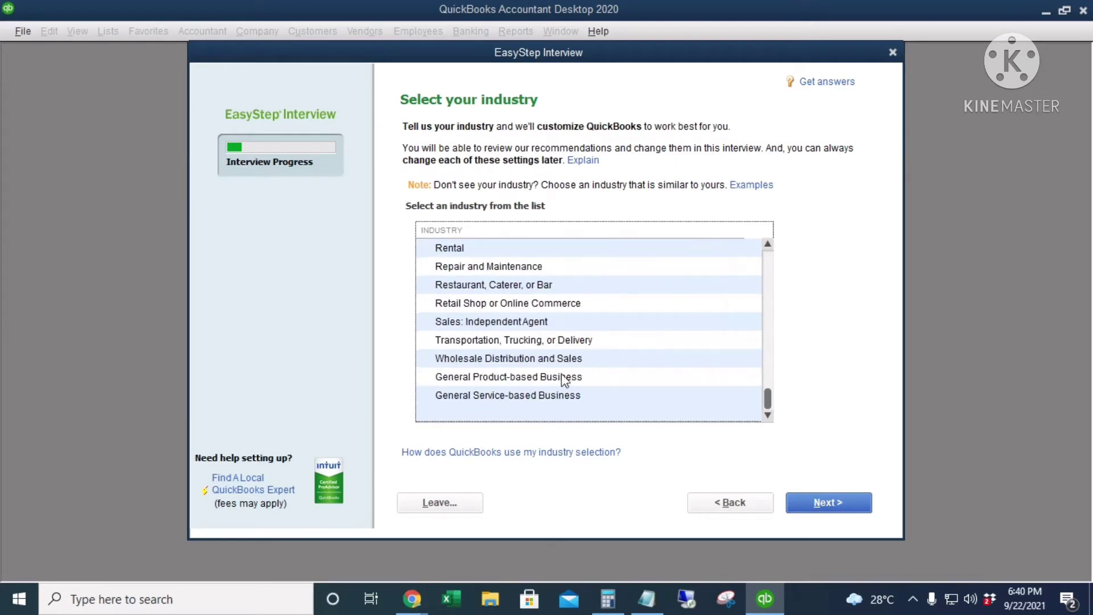
{"action": "left_click", "coordinate": [483, 399]}
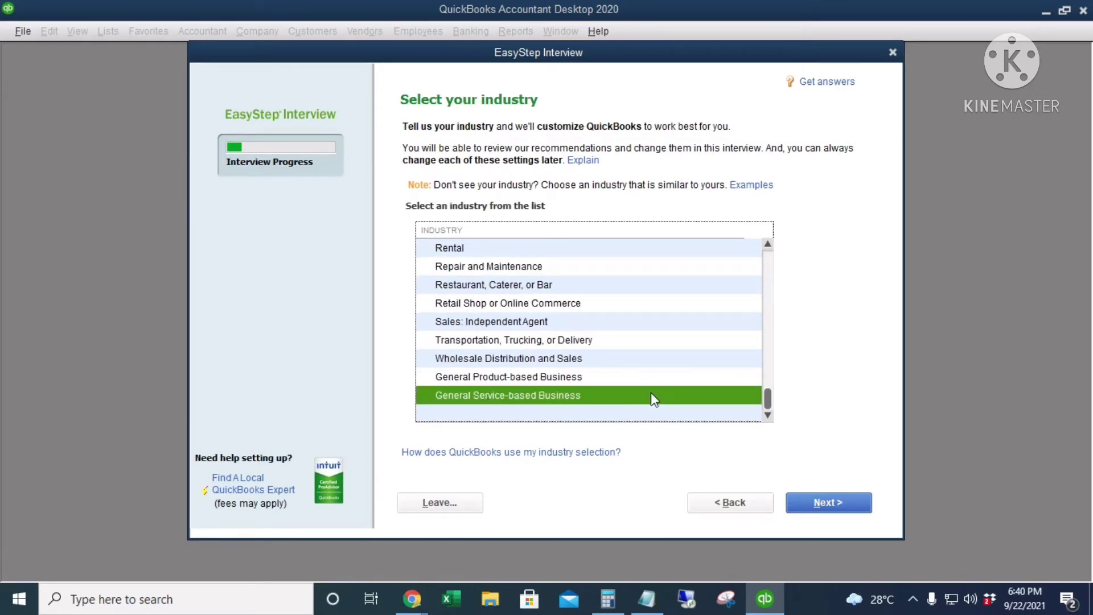
{"action": "left_click", "coordinate": [822, 509]}
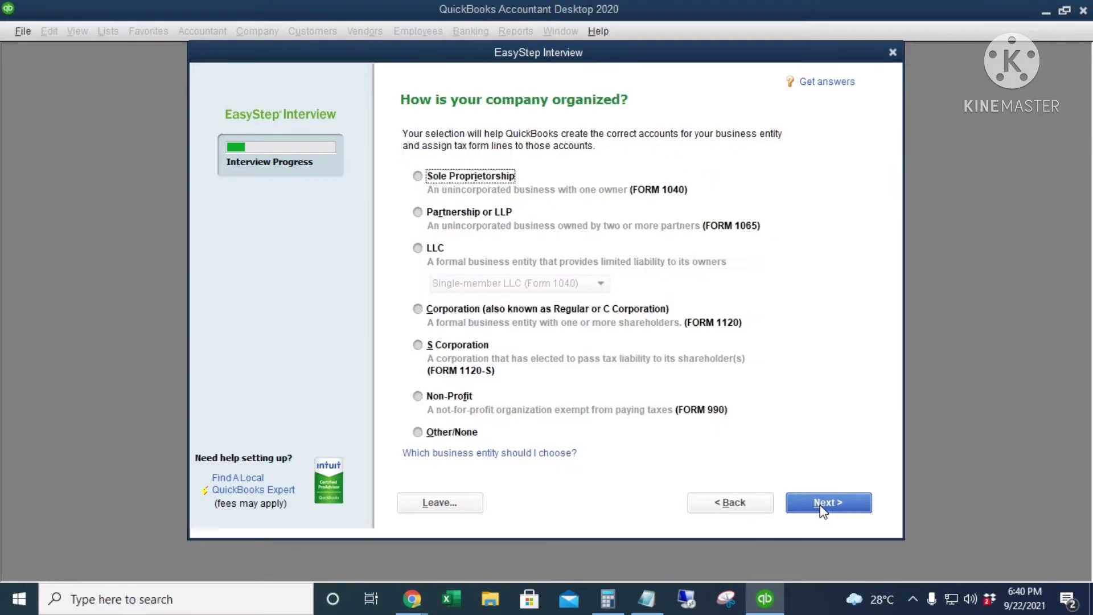
{"action": "left_click", "coordinate": [492, 312]}
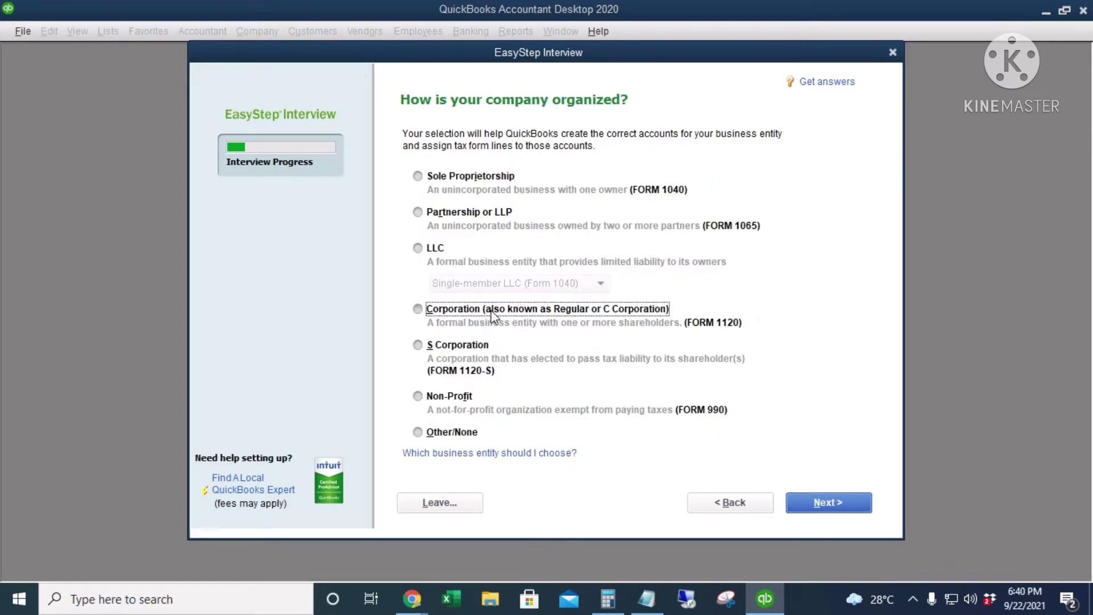
- Keep January as the fiscal year's first month and leave the administrator password blank
{"action": "left_click", "coordinate": [833, 504]}
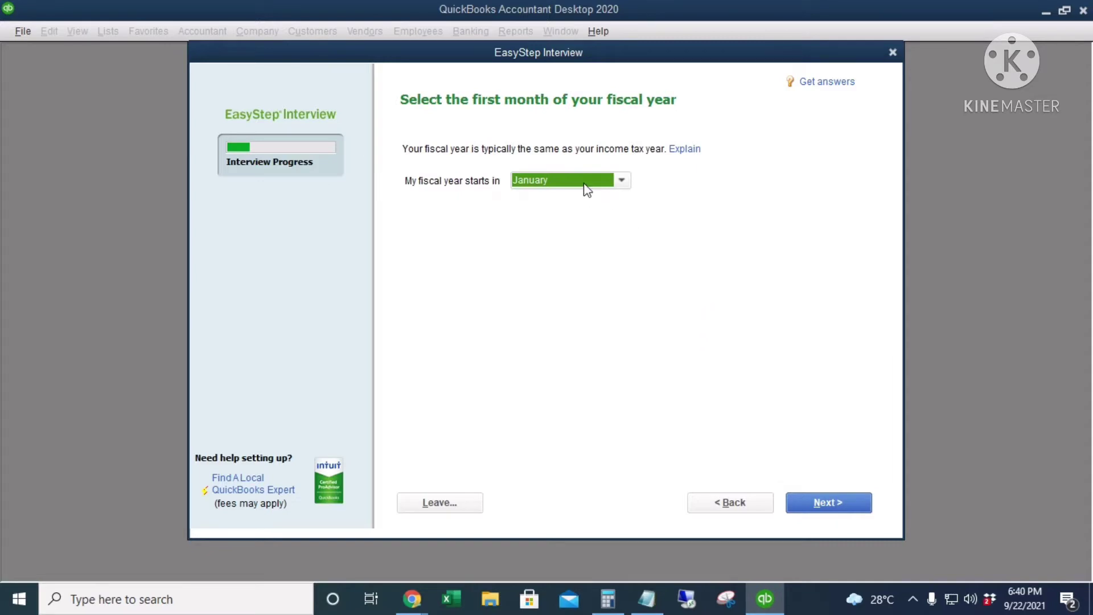
{"action": "left_click", "coordinate": [586, 179]}
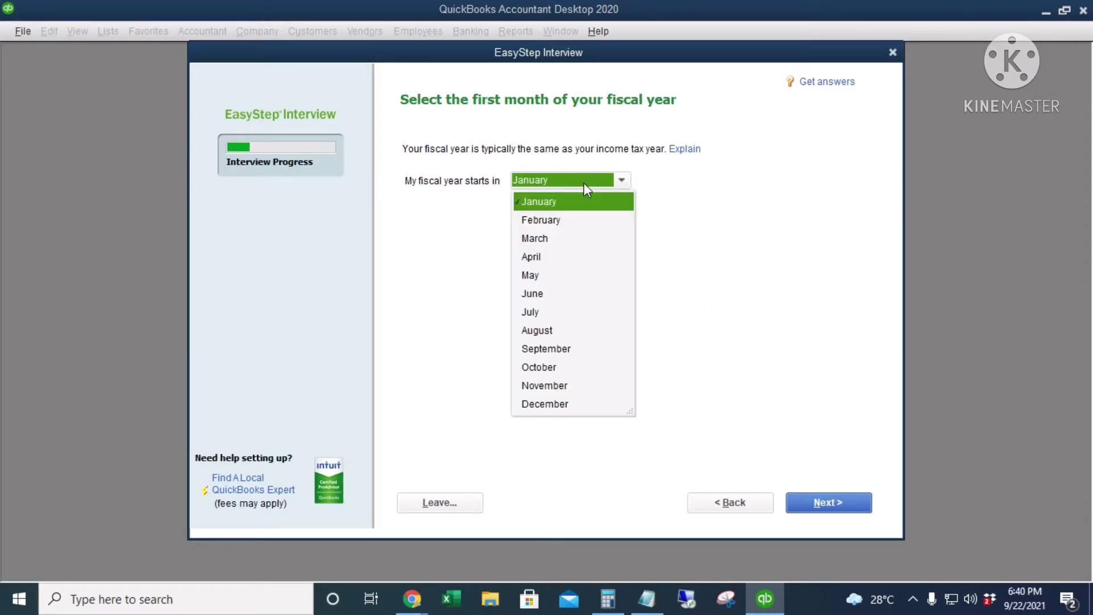
{"action": "left_click", "coordinate": [741, 220]}
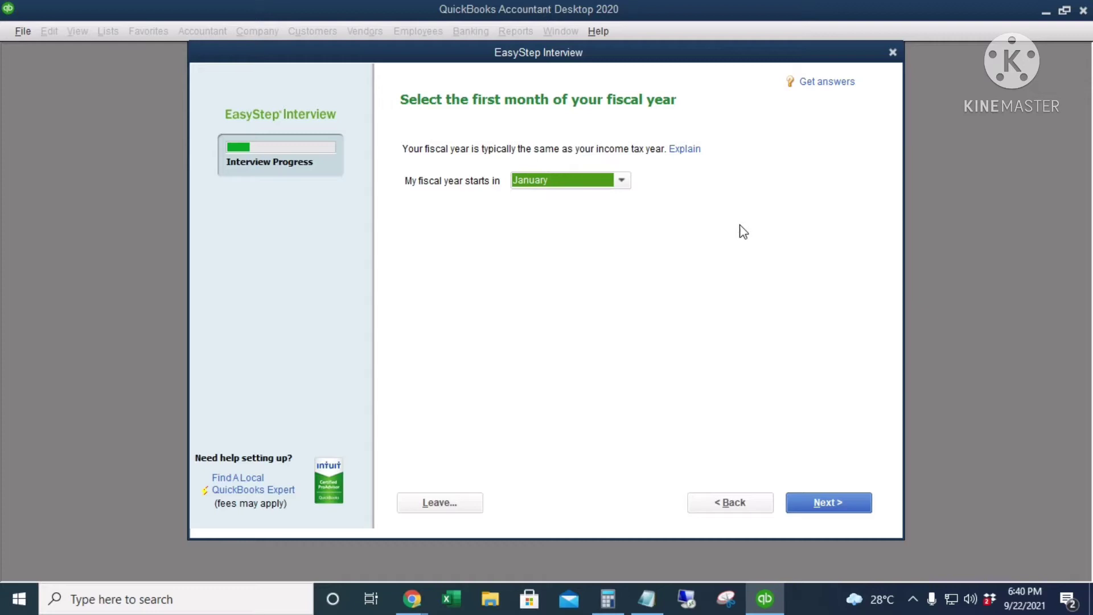
{"action": "left_click", "coordinate": [828, 502]}
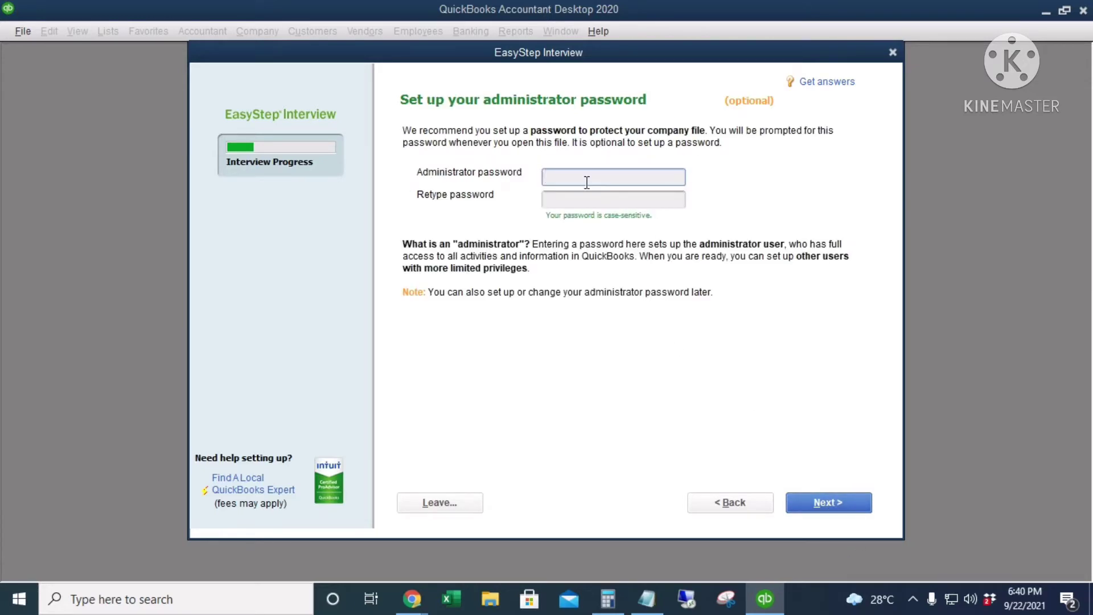
{"action": "left_click", "coordinate": [579, 198]}
{"action": "left_click", "coordinate": [835, 502]}
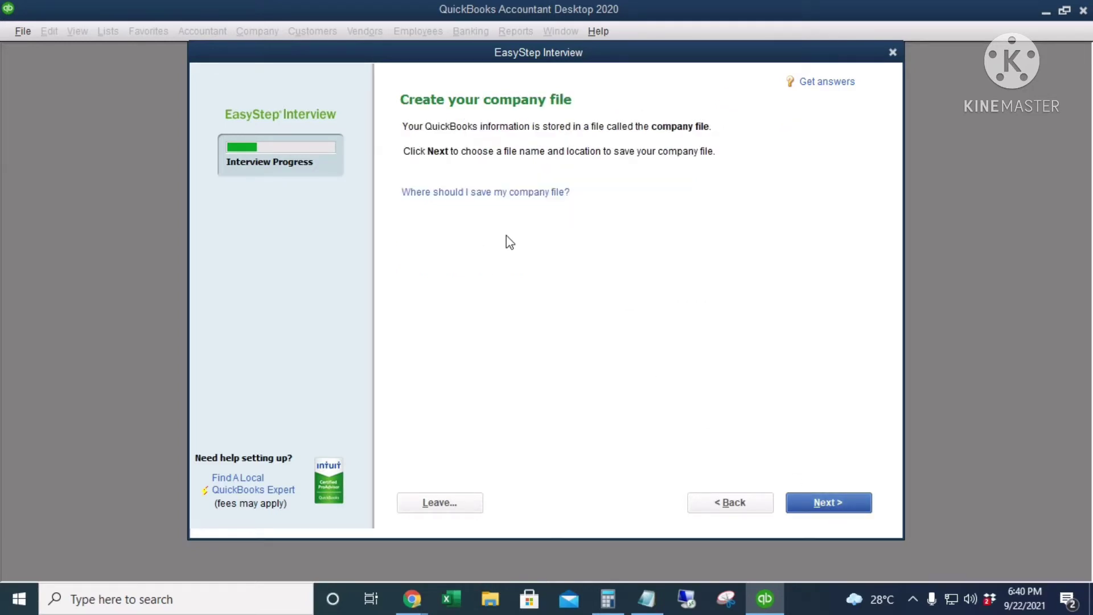
- Save the new company file under the name 'Laguna Testing Lab'
{"action": "left_click", "coordinate": [830, 503]}
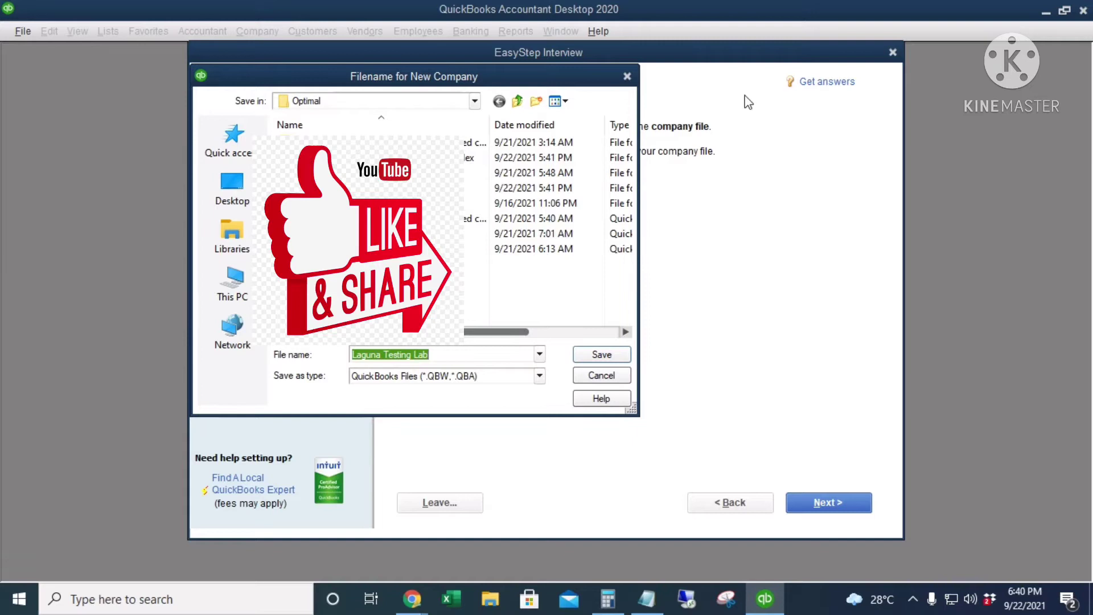
{"action": "left_click", "coordinate": [599, 356]}
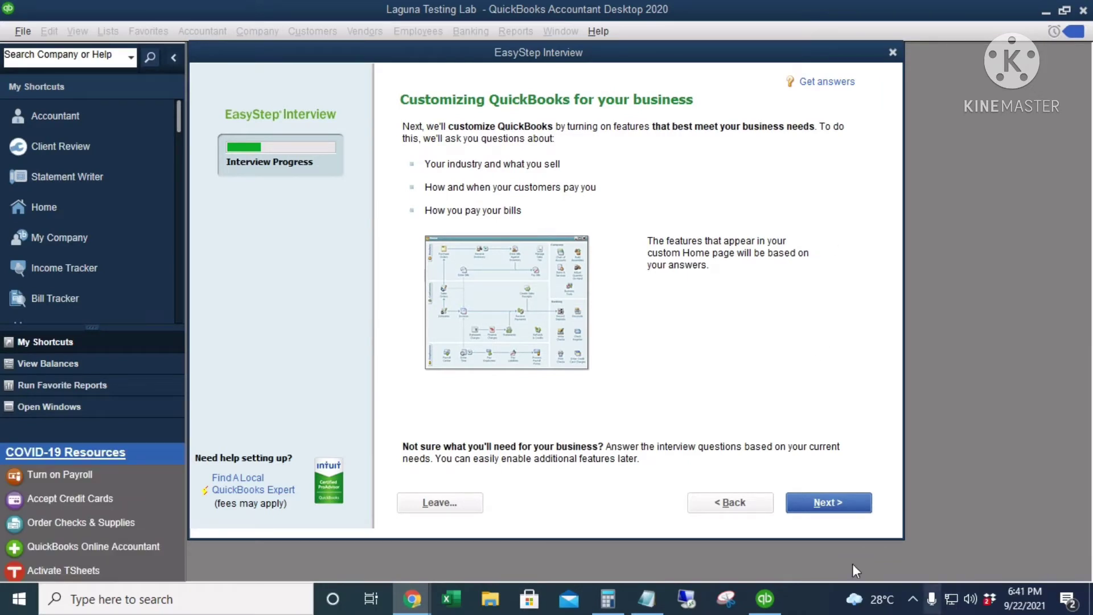
- Indicate the company sells both services and products
{"action": "left_click", "coordinate": [829, 503]}
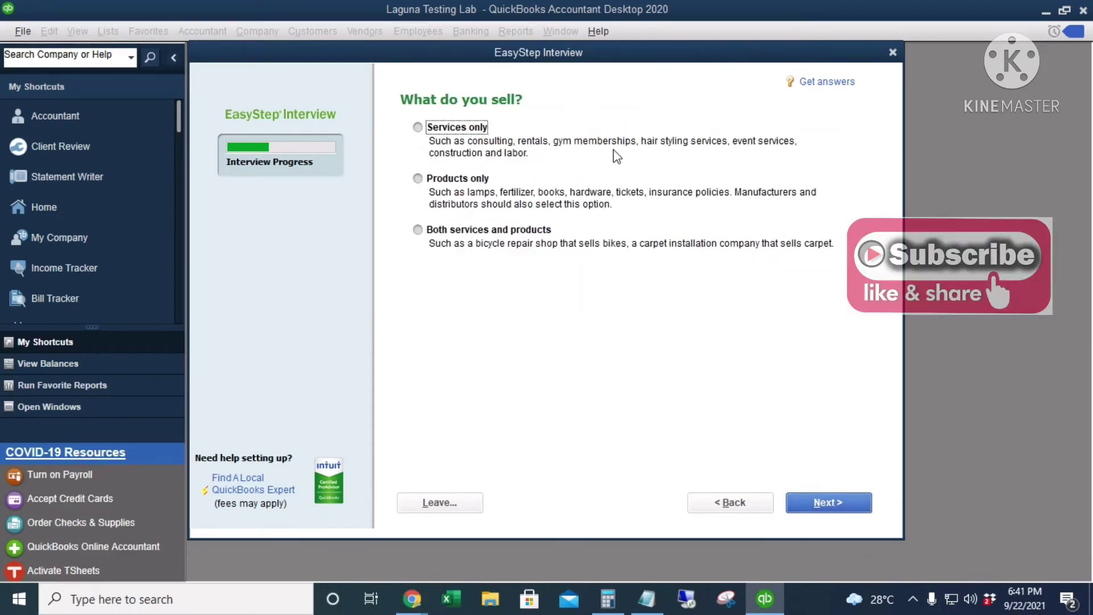
{"action": "left_click", "coordinate": [417, 229]}
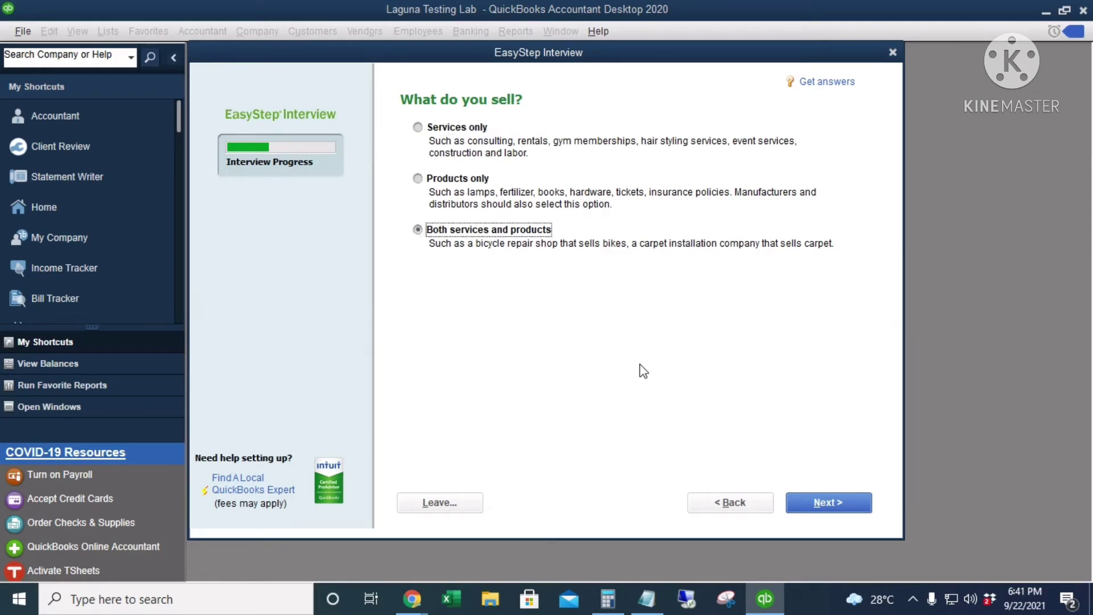
{"action": "left_click", "coordinate": [840, 506]}
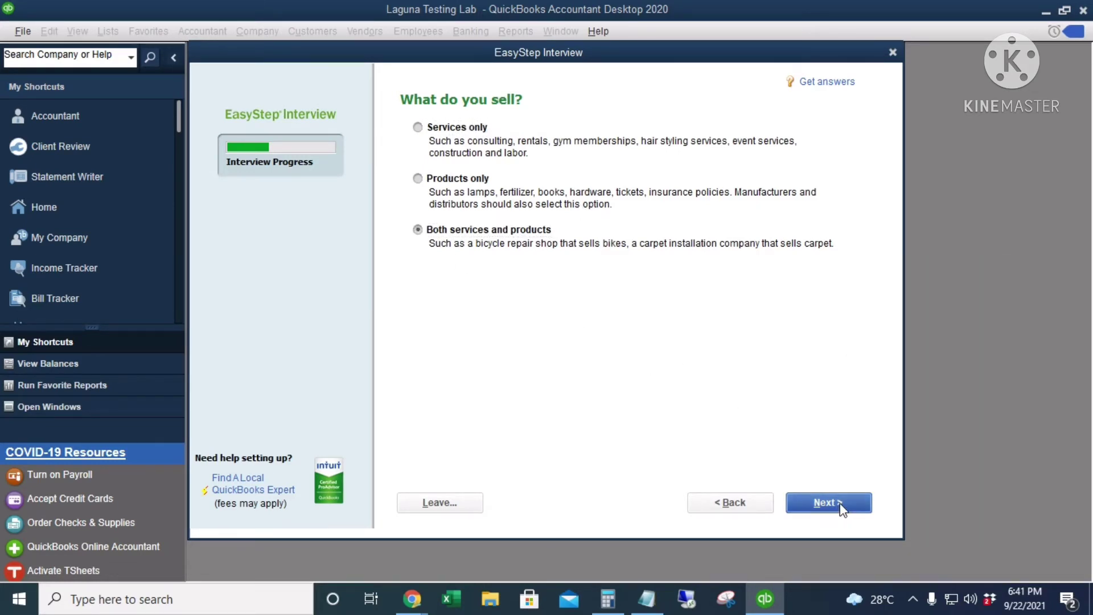
- Answer Yes to sales tax and estimates, and No to tracking sales orders
{"action": "left_click", "coordinate": [835, 506]}
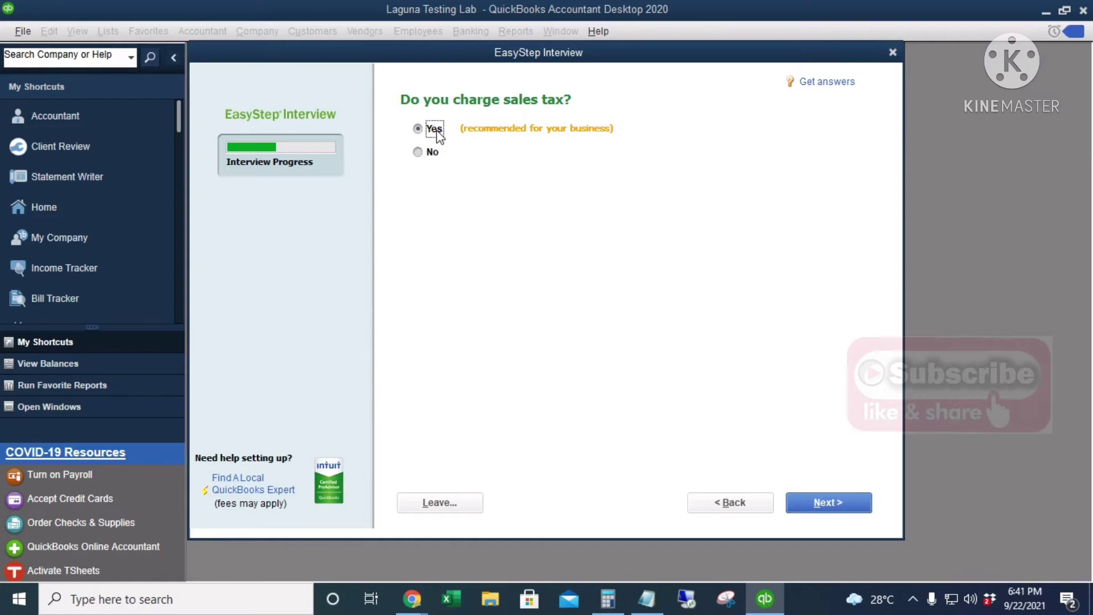
{"action": "left_click", "coordinate": [830, 502]}
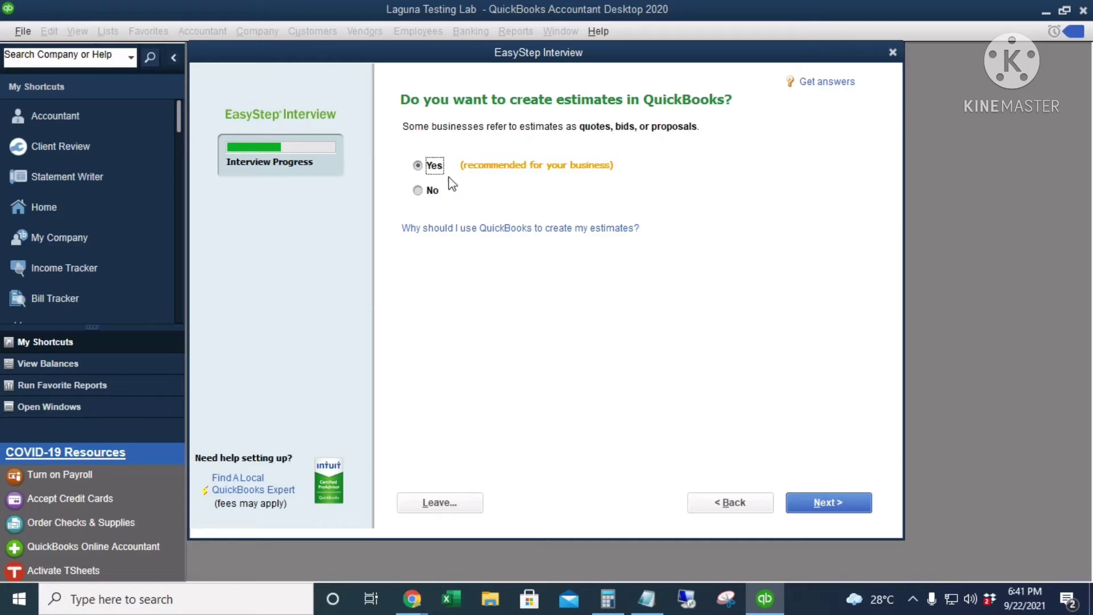
{"action": "left_click", "coordinate": [835, 504]}
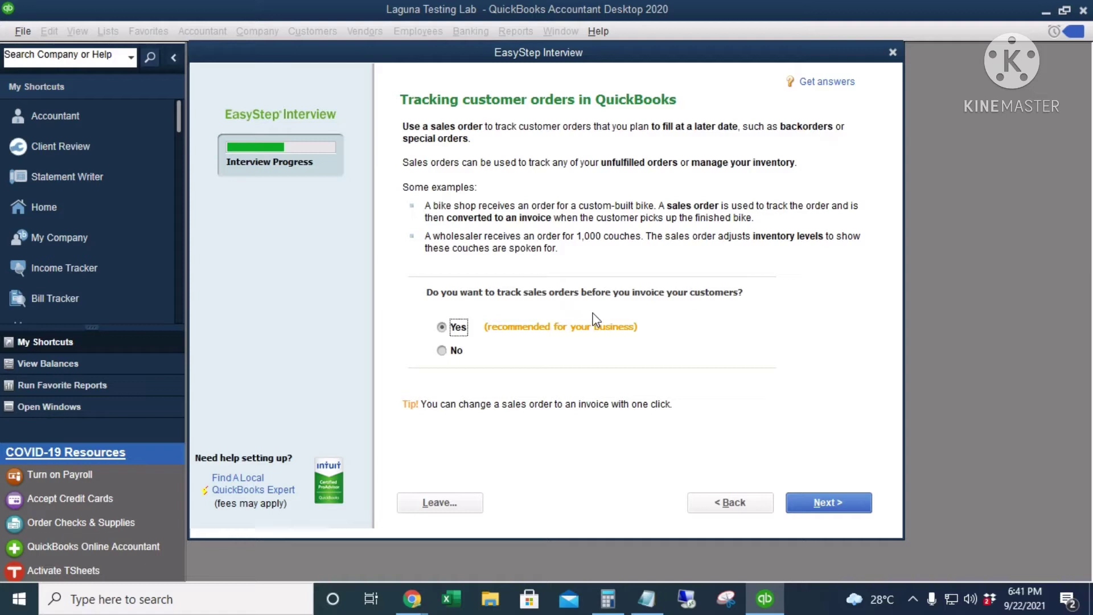
{"action": "left_click", "coordinate": [450, 353]}
{"action": "left_click", "coordinate": [849, 502]}
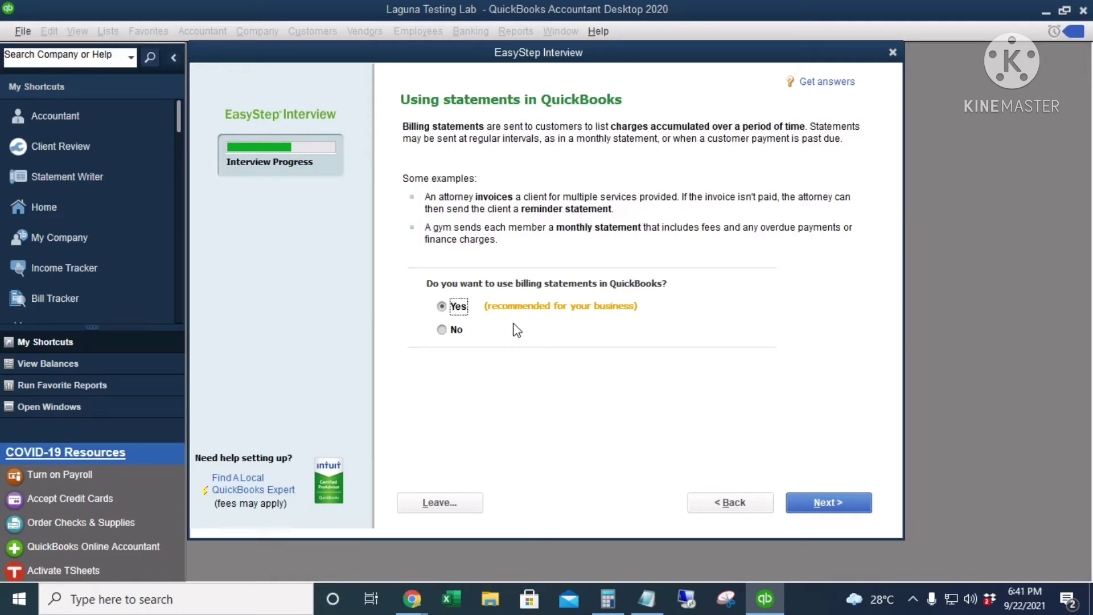
- Keep billing statements, decline progress invoicing, and keep tracking bills
{"action": "left_click", "coordinate": [814, 502]}
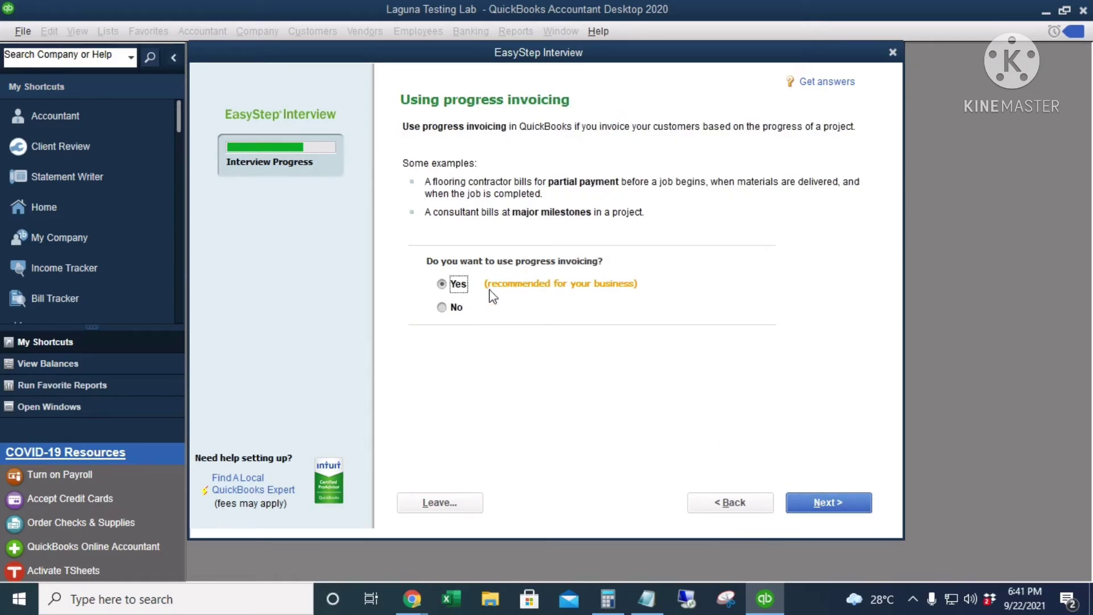
{"action": "left_click", "coordinate": [455, 310]}
{"action": "left_click", "coordinate": [829, 510]}
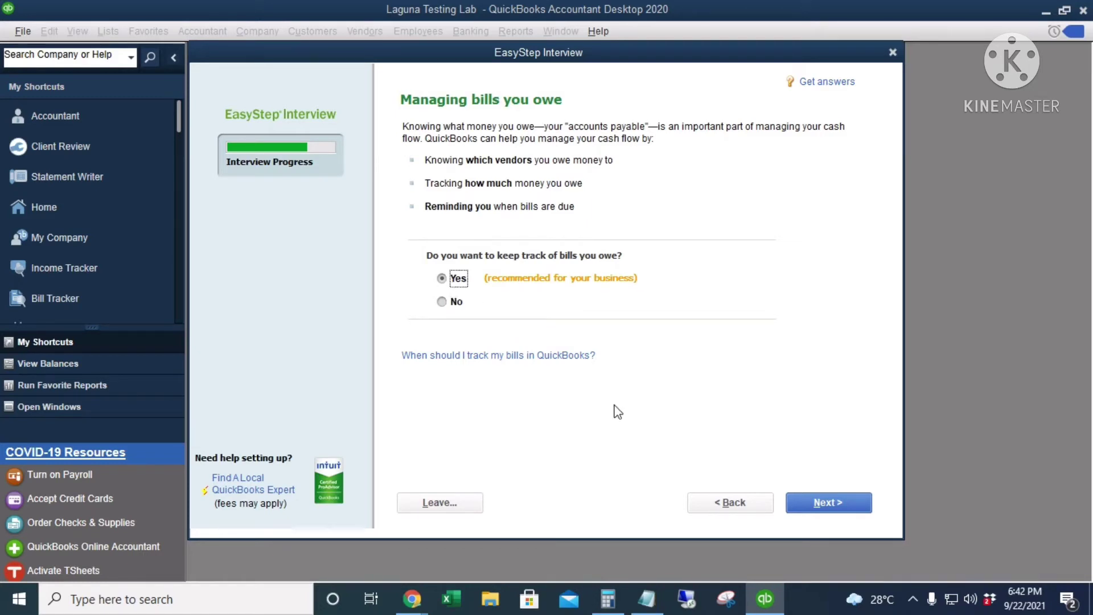
{"action": "left_click", "coordinate": [827, 502]}
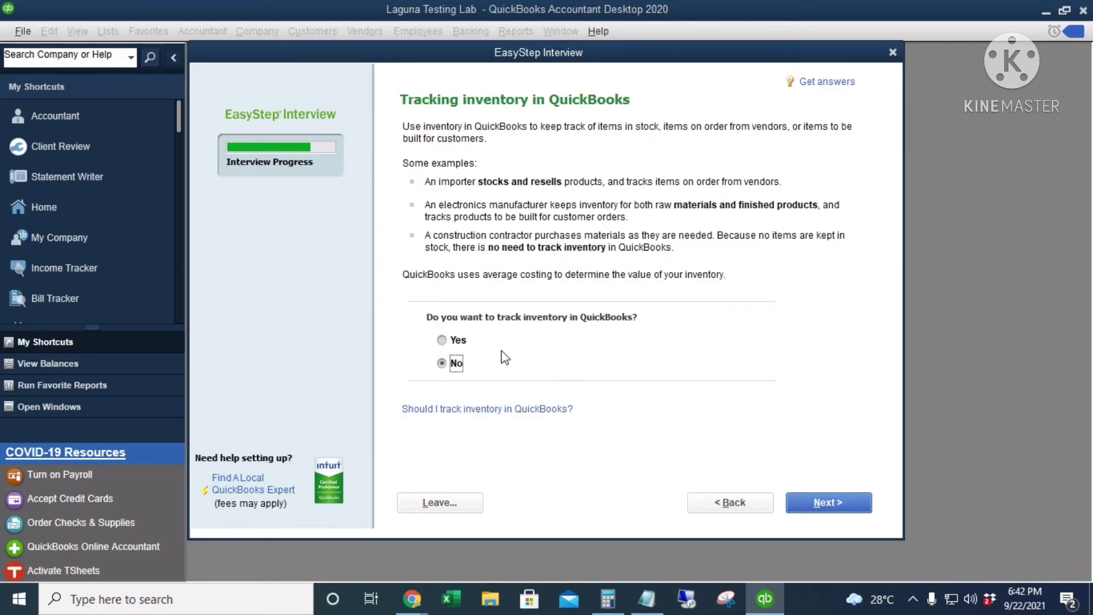
- Choose to track inventory, answer the time-tracking question, and confirm no employees
{"action": "left_click", "coordinate": [457, 341]}
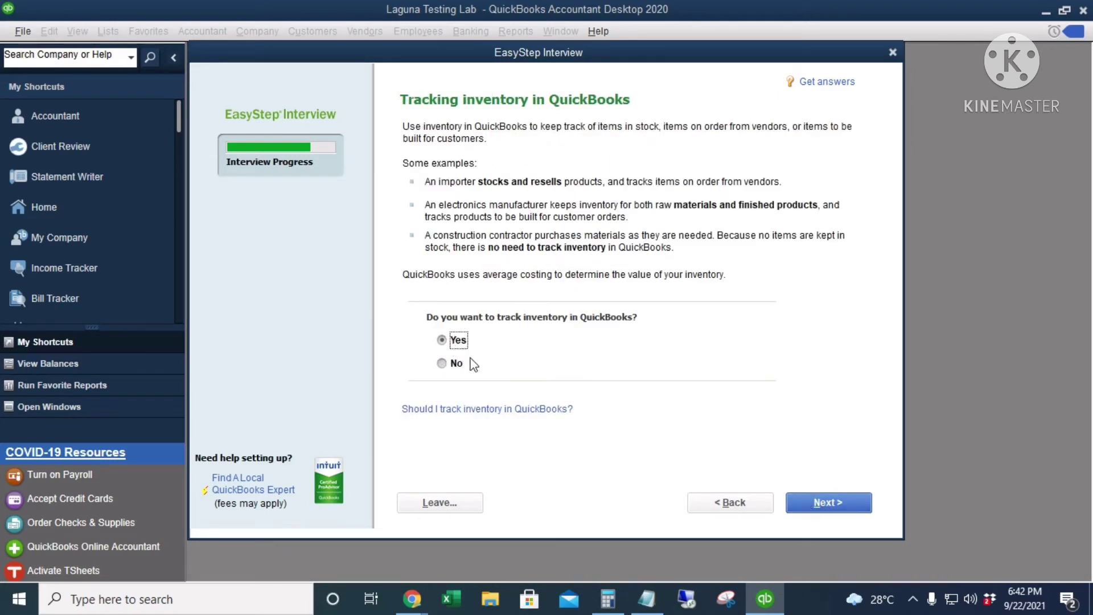
{"action": "left_click", "coordinate": [841, 508]}
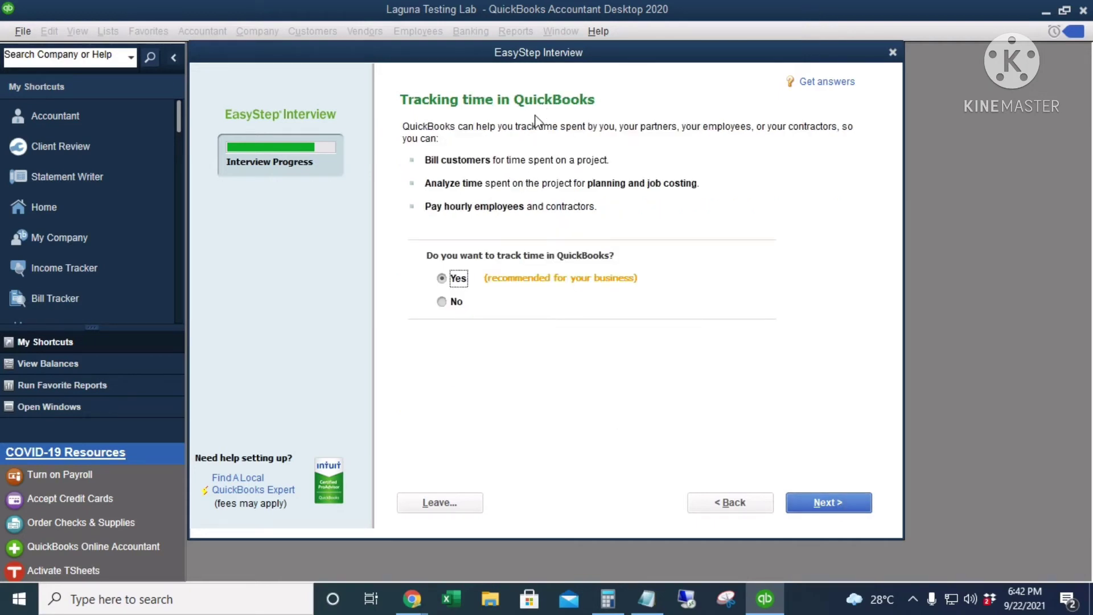
{"action": "left_click", "coordinate": [459, 306]}
{"action": "left_click", "coordinate": [828, 507]}
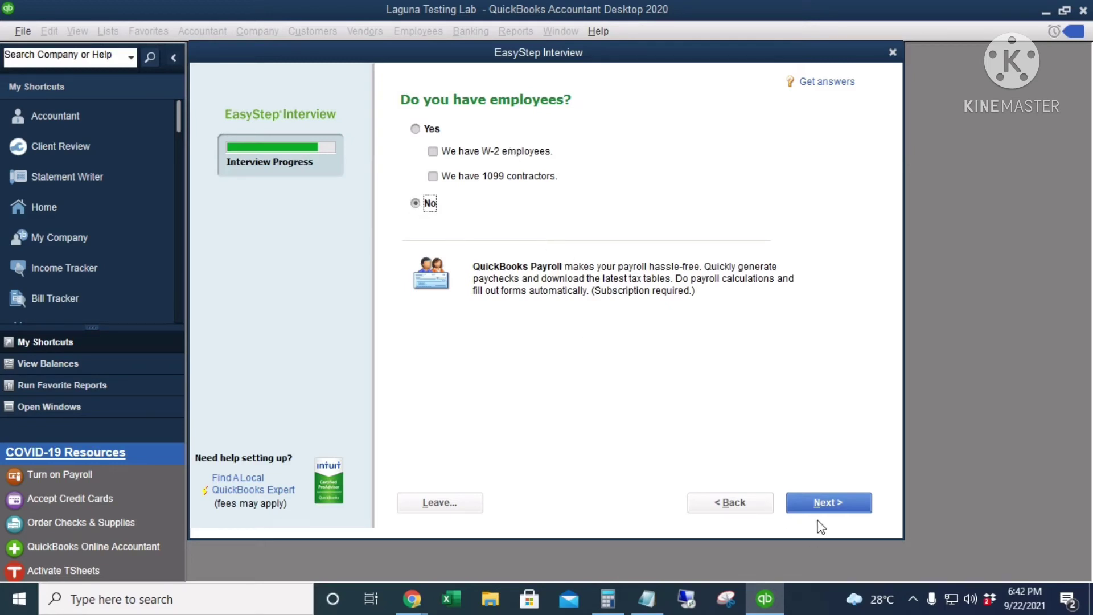
{"action": "left_click", "coordinate": [827, 502]}
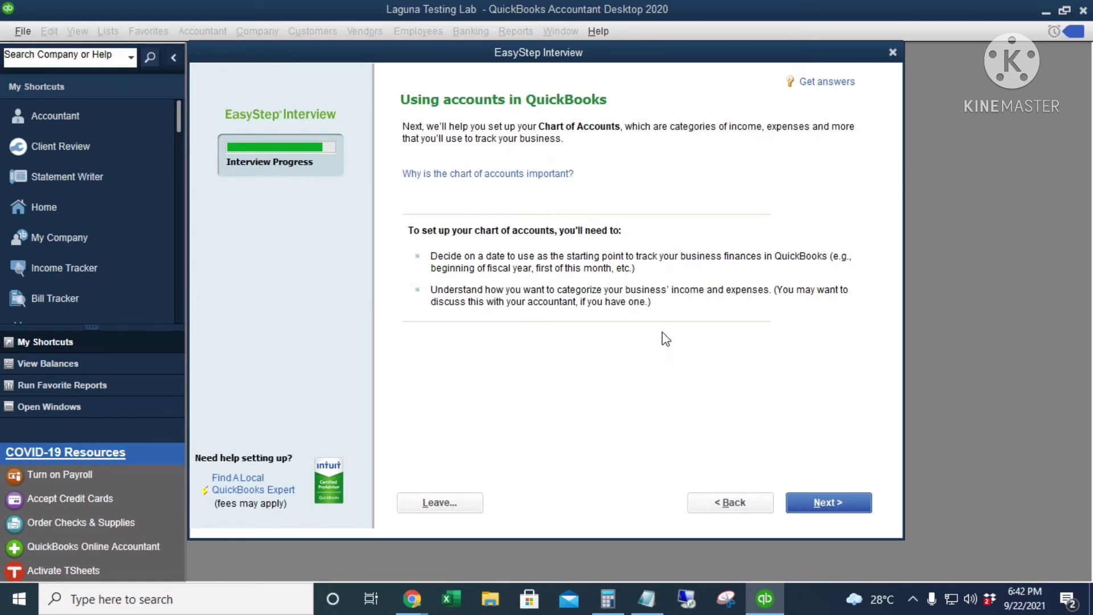
- Start tracking finances from the beginning of the fiscal year, 01/01/2021
{"action": "left_click", "coordinate": [827, 501]}
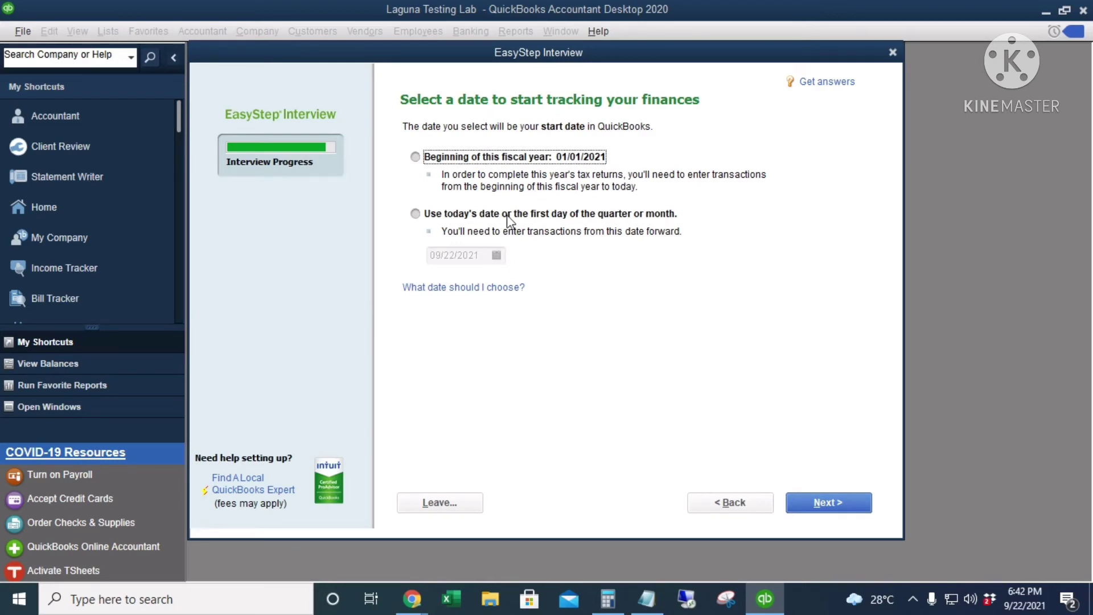
{"action": "left_click", "coordinate": [478, 162]}
{"action": "left_click", "coordinate": [833, 503]}
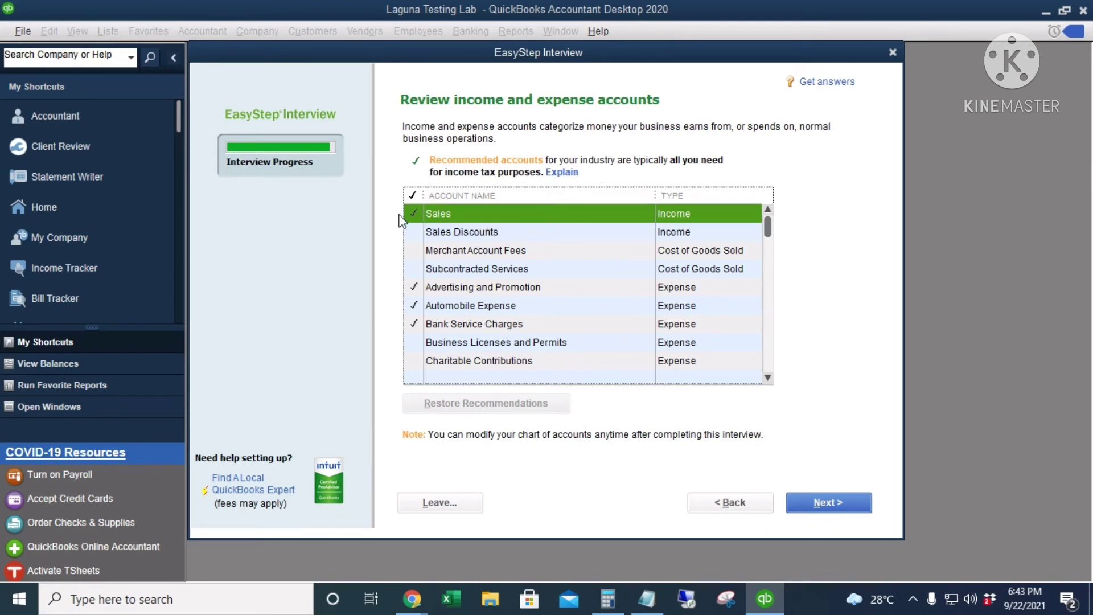
- Uncheck Sales, Advertising and Promotion, Automobile, Bank Service Charges, Computer, Depreciation and Insurance accounts
{"action": "left_click", "coordinate": [415, 216]}
{"action": "left_click", "coordinate": [415, 287]}
{"action": "left_click", "coordinate": [415, 306]}
{"action": "left_click", "coordinate": [415, 323]}
{"action": "scroll", "coordinate": [416, 302], "scroll_direction": "down", "scroll_amount": 2}
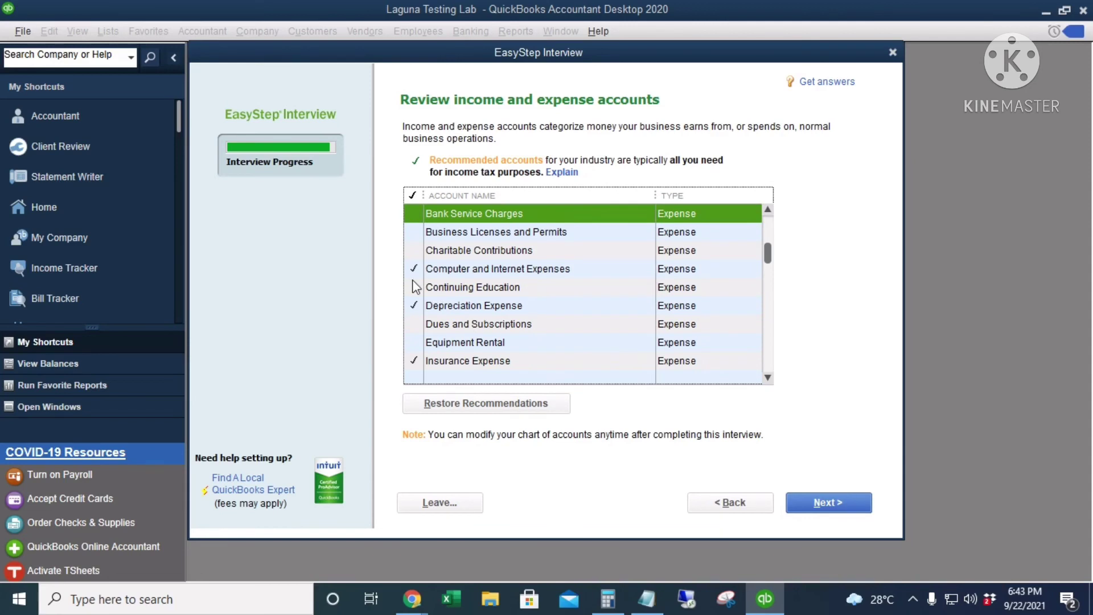
{"action": "left_click", "coordinate": [414, 270]}
{"action": "left_click", "coordinate": [415, 306]}
{"action": "left_click", "coordinate": [414, 361]}
{"action": "scroll", "coordinate": [474, 353], "scroll_direction": "down", "scroll_amount": 1}
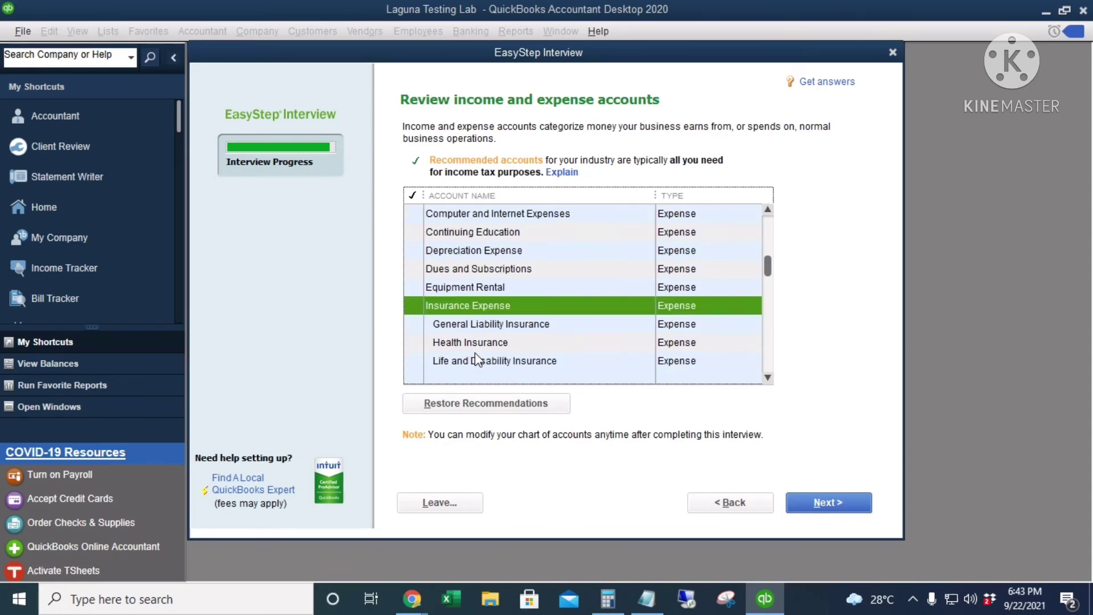
{"action": "scroll", "coordinate": [475, 352], "scroll_direction": "down", "scroll_amount": 2}
- Uncheck the remaining accounts, Interest Expense through Ask My Accountant, and finish the interview
{"action": "left_click", "coordinate": [415, 305]}
{"action": "left_click", "coordinate": [443, 342]}
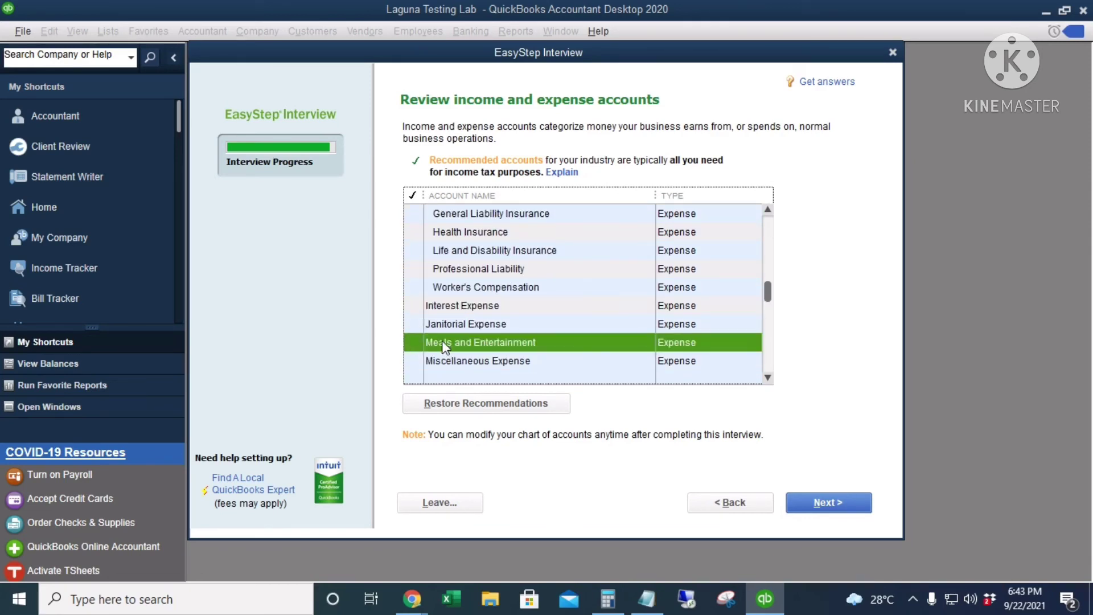
{"action": "scroll", "coordinate": [443, 342], "scroll_direction": "down", "scroll_amount": 2}
{"action": "left_click", "coordinate": [419, 267]}
{"action": "left_click", "coordinate": [417, 323]}
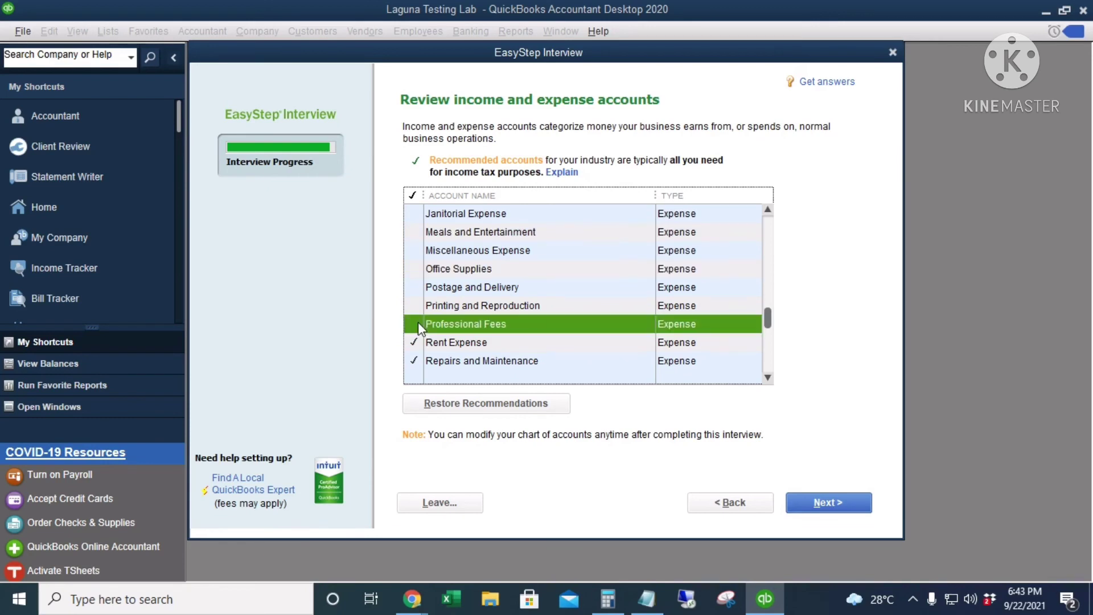
{"action": "left_click", "coordinate": [416, 342]}
{"action": "left_click", "coordinate": [416, 360]}
{"action": "scroll", "coordinate": [484, 341], "scroll_direction": "down", "scroll_amount": 2}
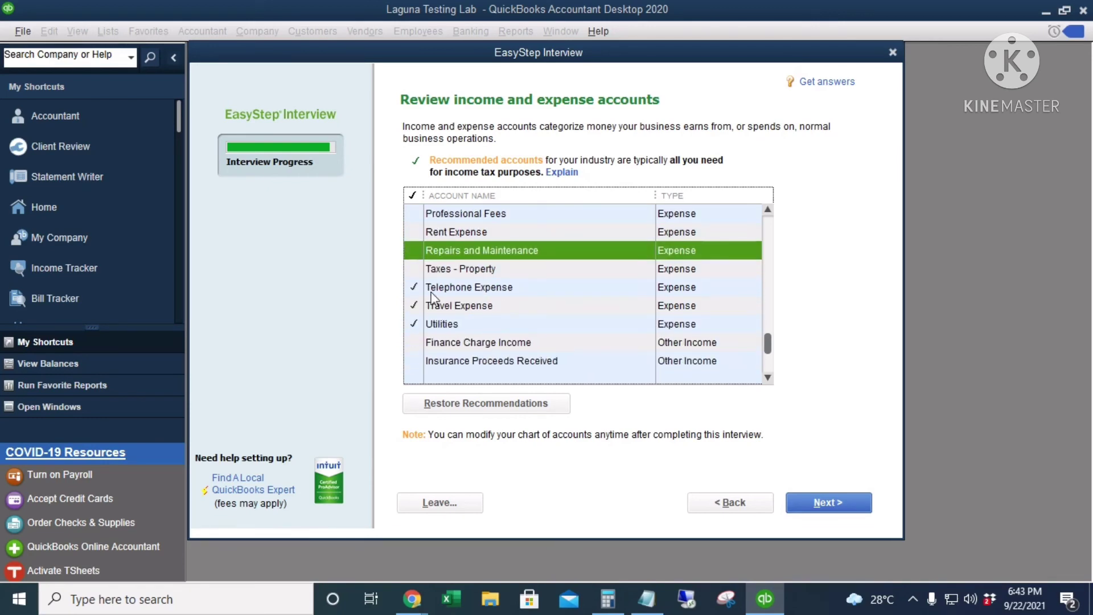
{"action": "left_click", "coordinate": [432, 287]}
{"action": "left_click", "coordinate": [433, 305]}
{"action": "left_click", "coordinate": [473, 324]}
{"action": "scroll", "coordinate": [460, 341], "scroll_direction": "down", "scroll_amount": 2}
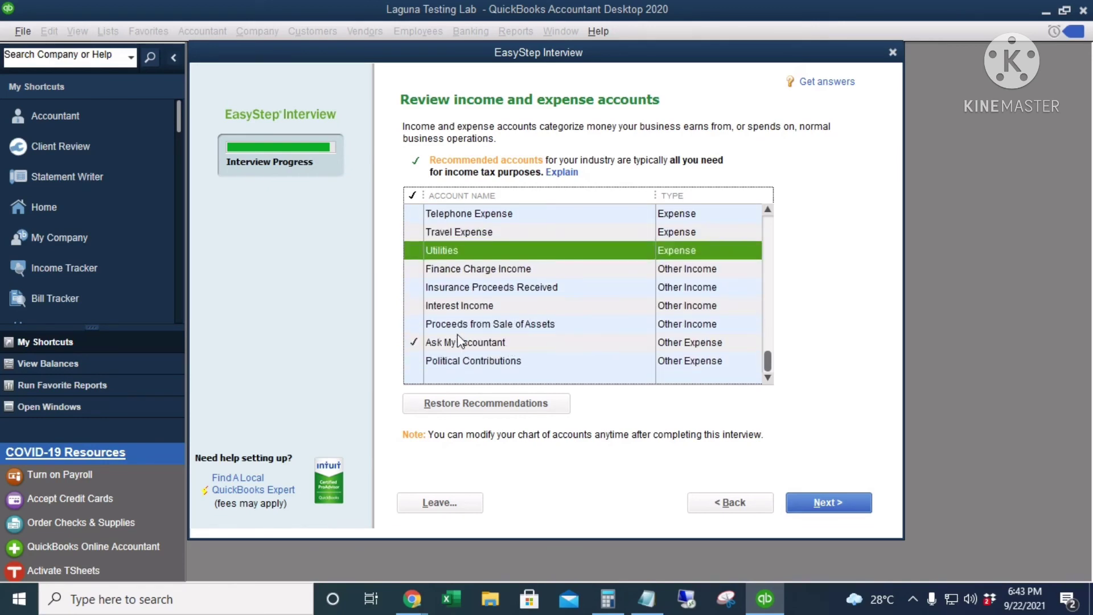
{"action": "left_click", "coordinate": [454, 342]}
{"action": "left_click", "coordinate": [829, 503]}
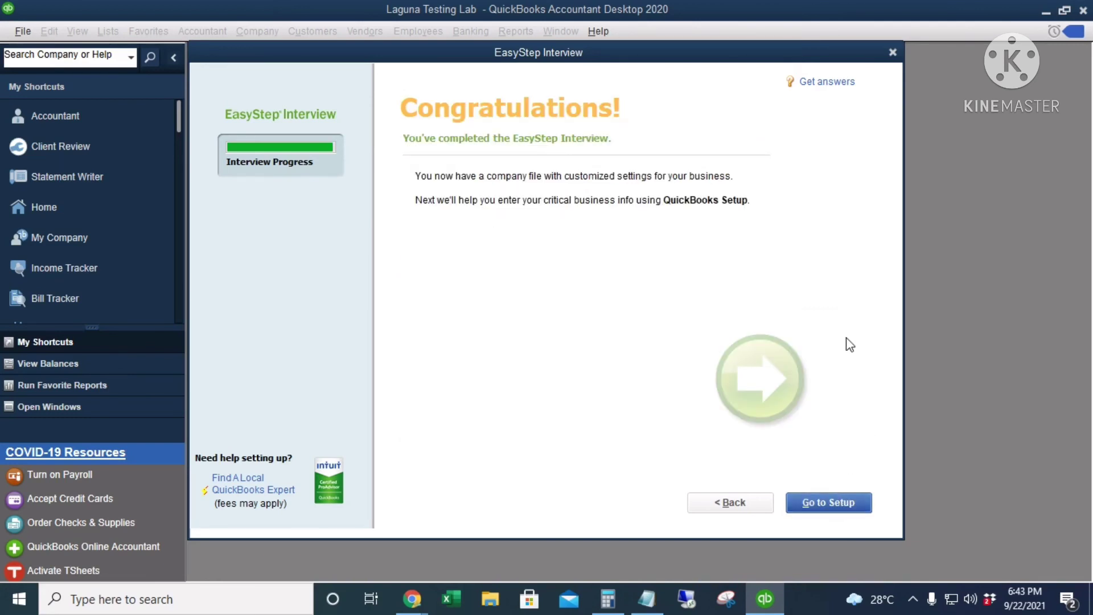
- Go from the Congratulations page to QuickBooks Desktop Setup
{"action": "left_click", "coordinate": [832, 504]}
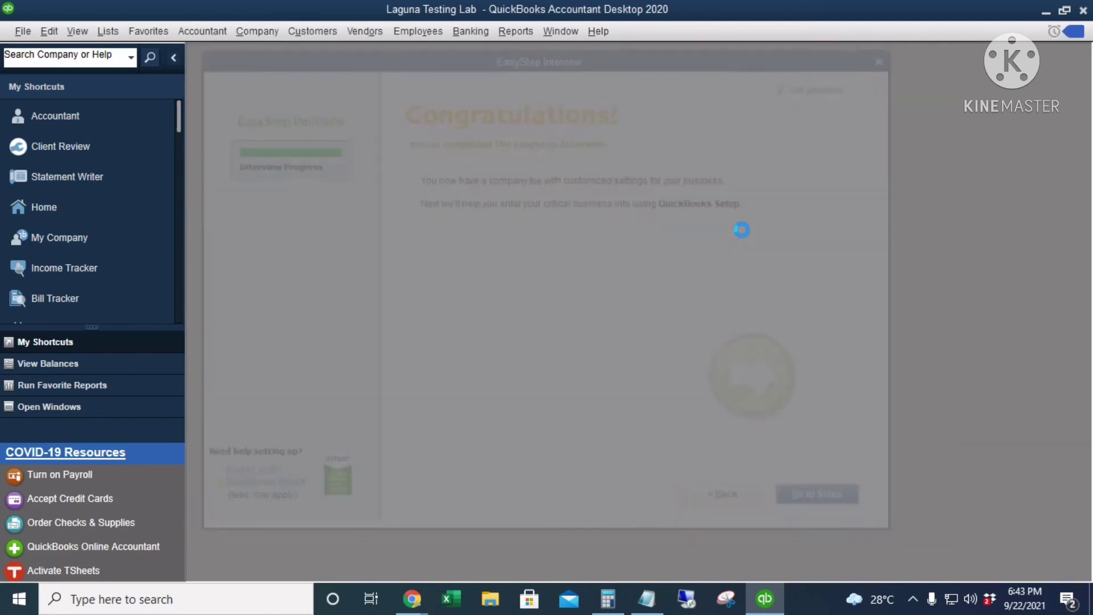